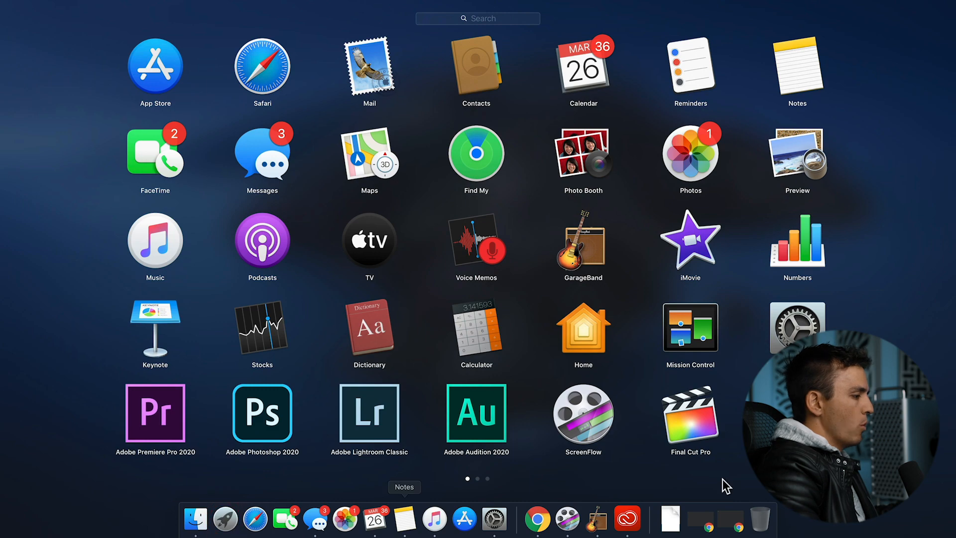
# Step: Switch to Premiere Pro and create a project named Golf Loft Commercial in the Production Shoot folder
pyautogui.click(160, 423)
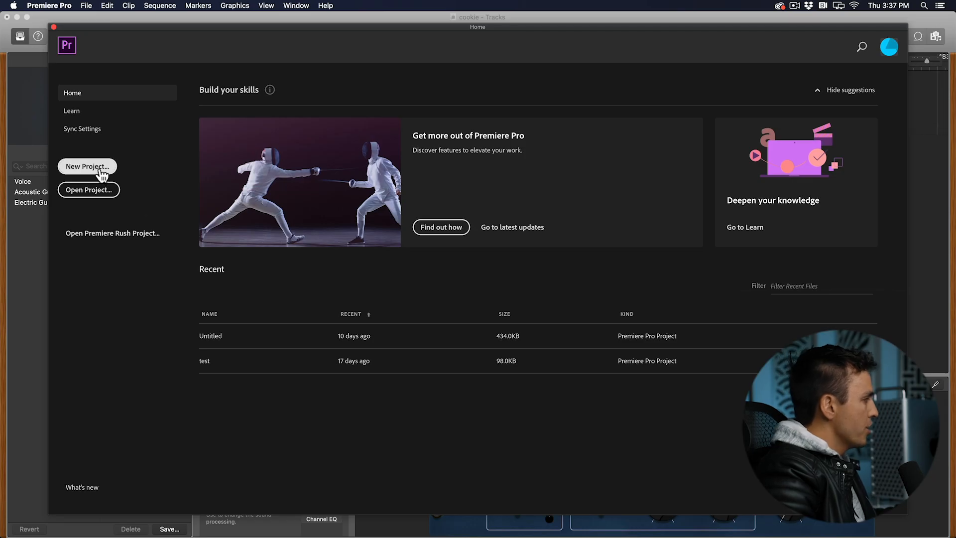
pyautogui.click(104, 172)
pyautogui.write('Golf Lo')
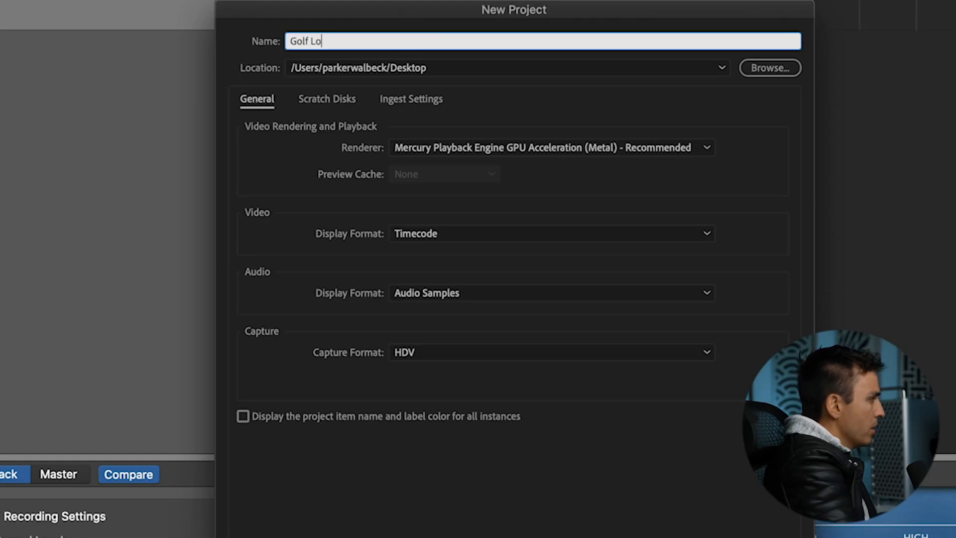
pyautogui.write('ft Commercial')
pyautogui.click(776, 66)
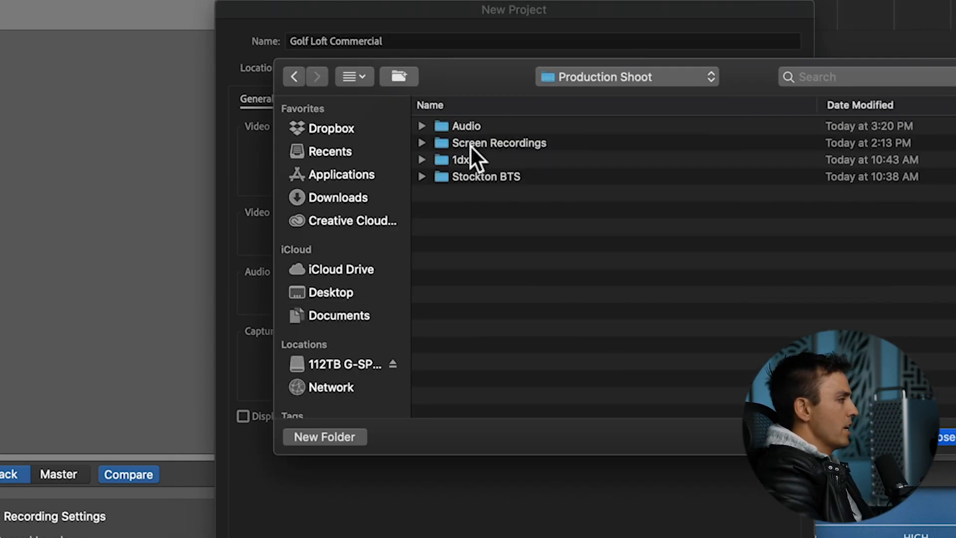
pyautogui.click(943, 438)
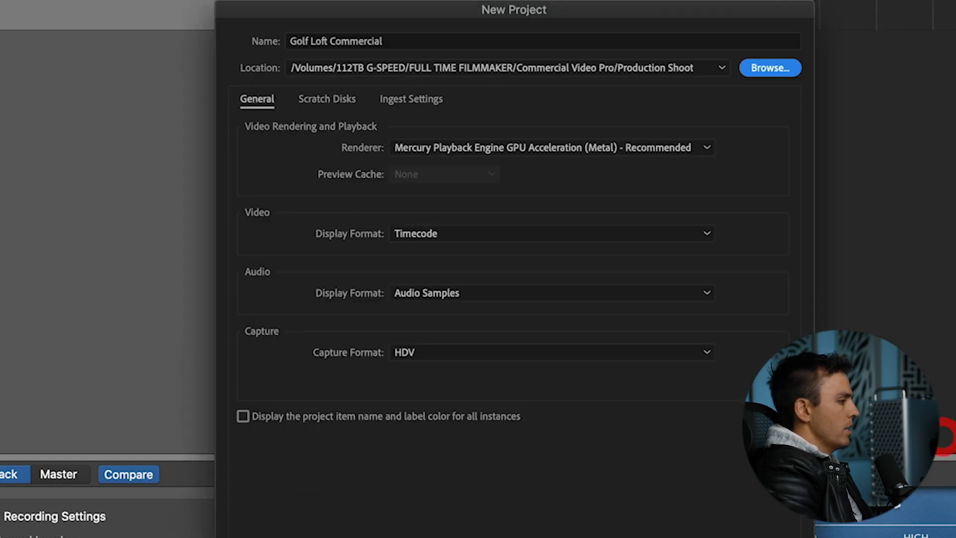
pyautogui.click(772, 523)
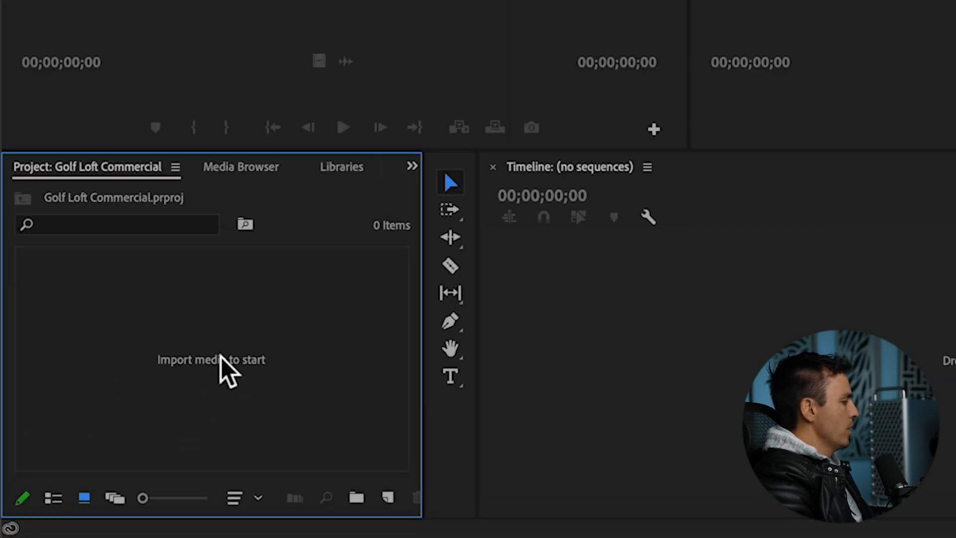
# Step: Import the 1dx III, Screen Recordings and Audio folders from Production Shoot into the project
pyautogui.doubleClick(221, 356)
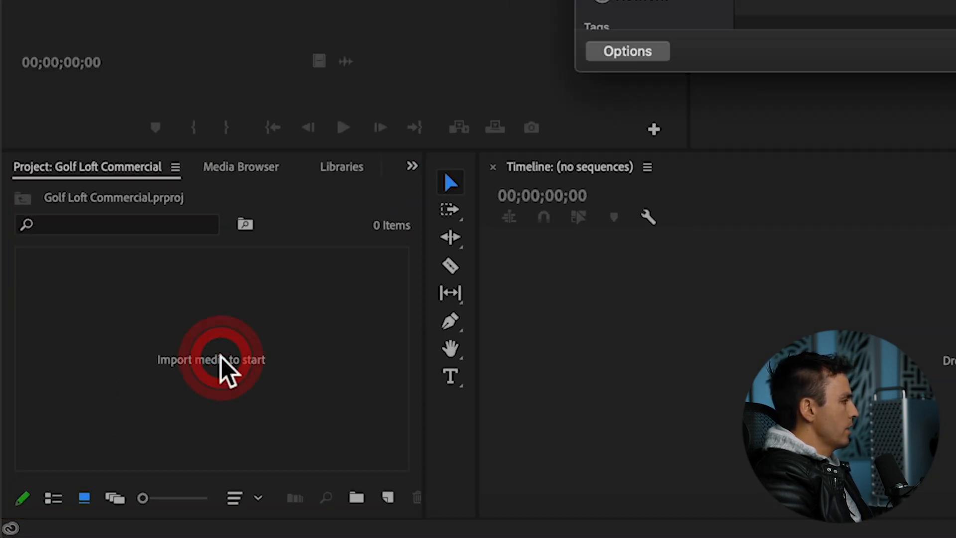
pyautogui.click(388, 155)
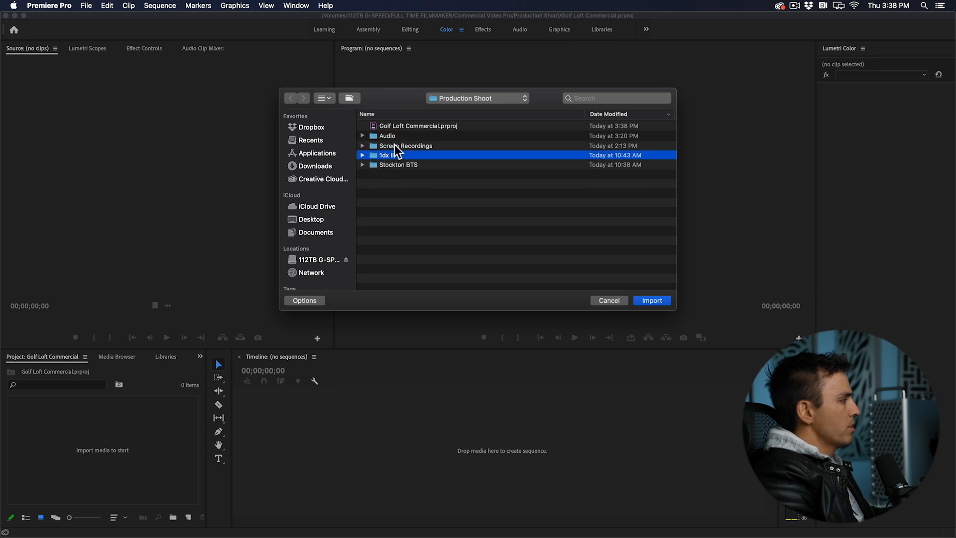
pyautogui.keyDown('super'); pyautogui.click(397, 146); pyautogui.keyUp('super')
pyautogui.keyDown('super'); pyautogui.click(386, 136); pyautogui.keyUp('super')
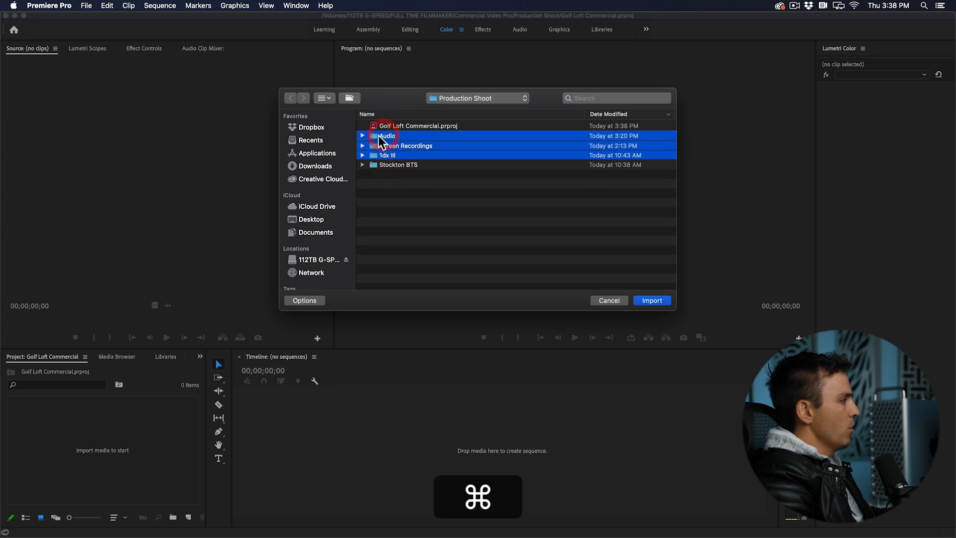
pyautogui.click(656, 300)
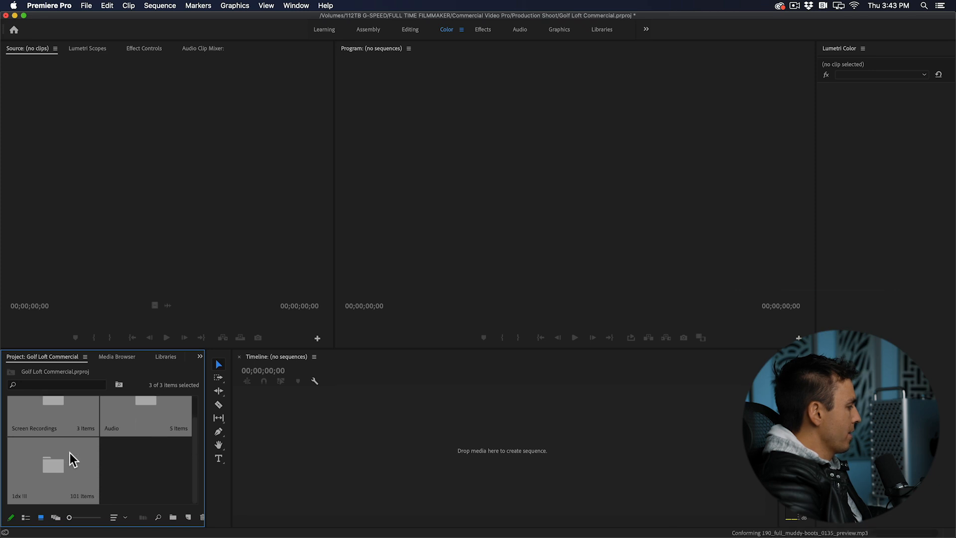
# Step: Show the project media as a list with all three imported bins expanded, and widen the Project panel
pyautogui.click(25, 517)
pyautogui.click(26, 411)
pyautogui.scroll(-15, 50, 438)
pyautogui.scroll(-12, 50, 438)
pyautogui.click(27, 482)
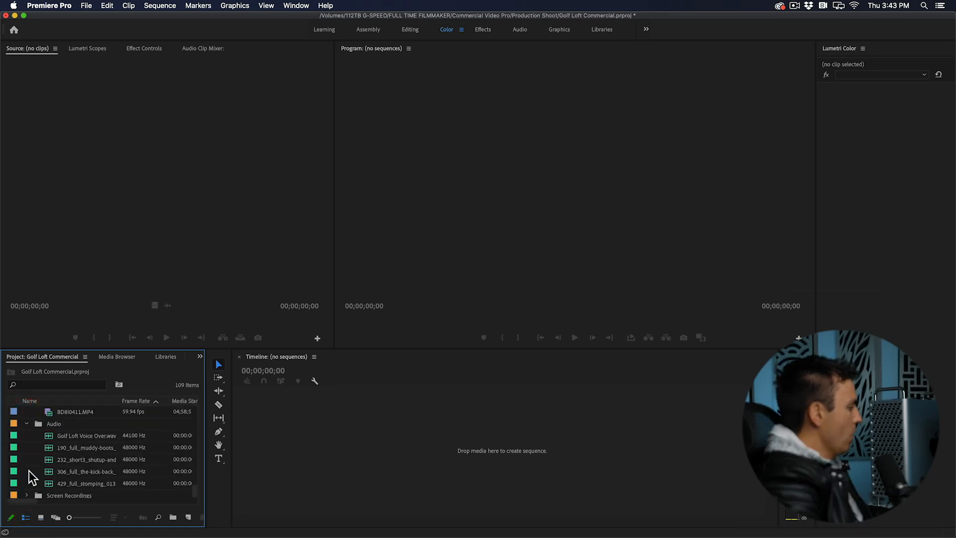
pyautogui.click(80, 436)
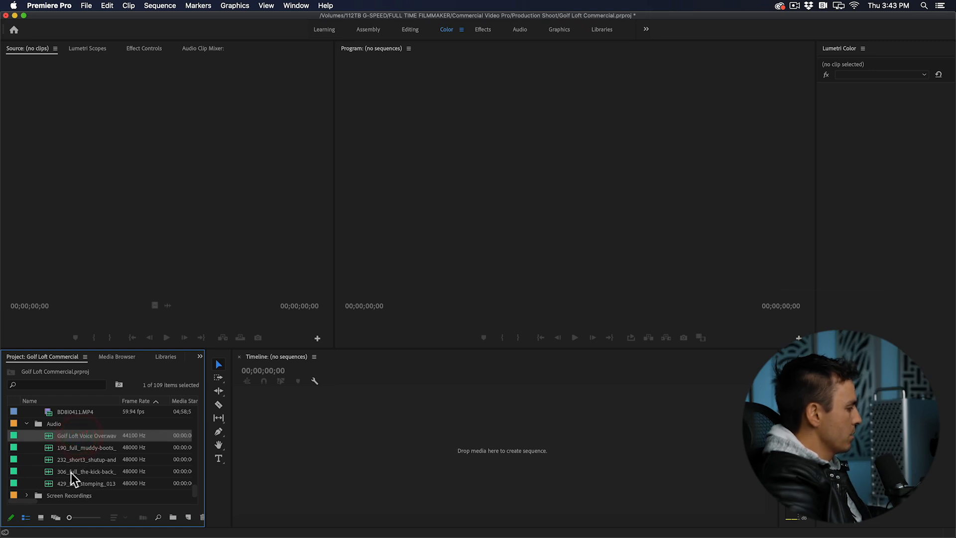
pyautogui.scroll(-1, 49, 483)
pyautogui.click(27, 483)
pyautogui.scroll(-3, 45, 481)
pyautogui.click(91, 461)
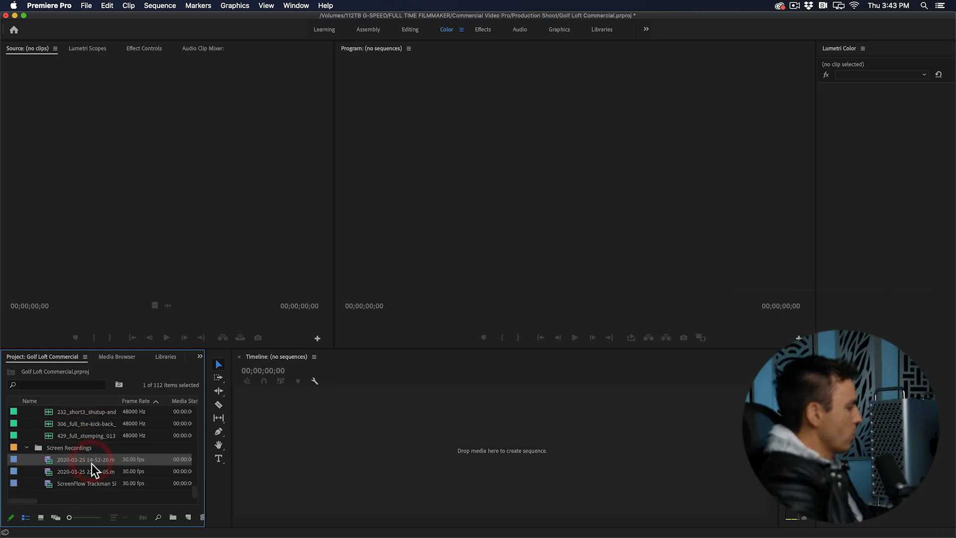
pyautogui.scroll(20, 91, 456)
pyautogui.moveTo(205, 354); pyautogui.dragTo(323, 355)
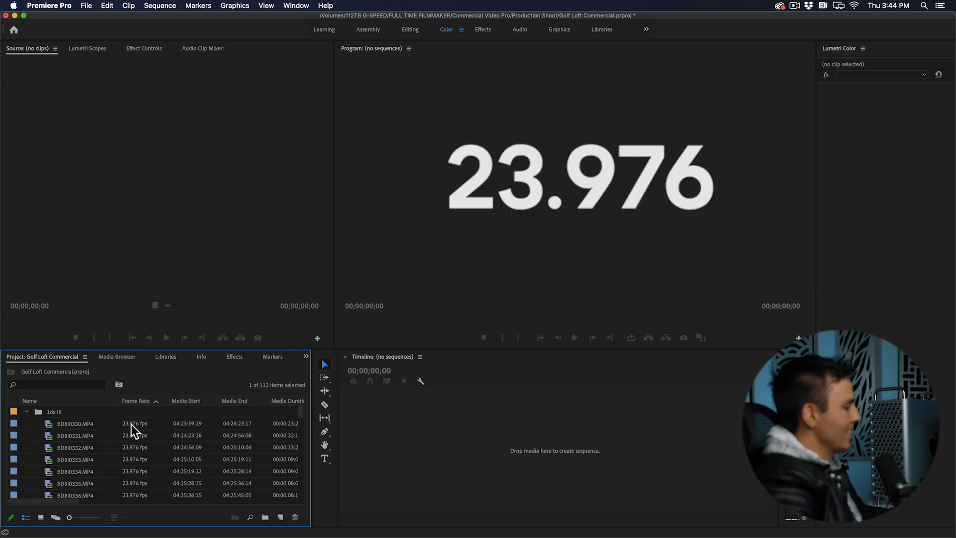
# Step: Examine the frame rates of the clips in the 1dx III bin, from the slowest to the fastest
pyautogui.scroll(-3, 142, 443)
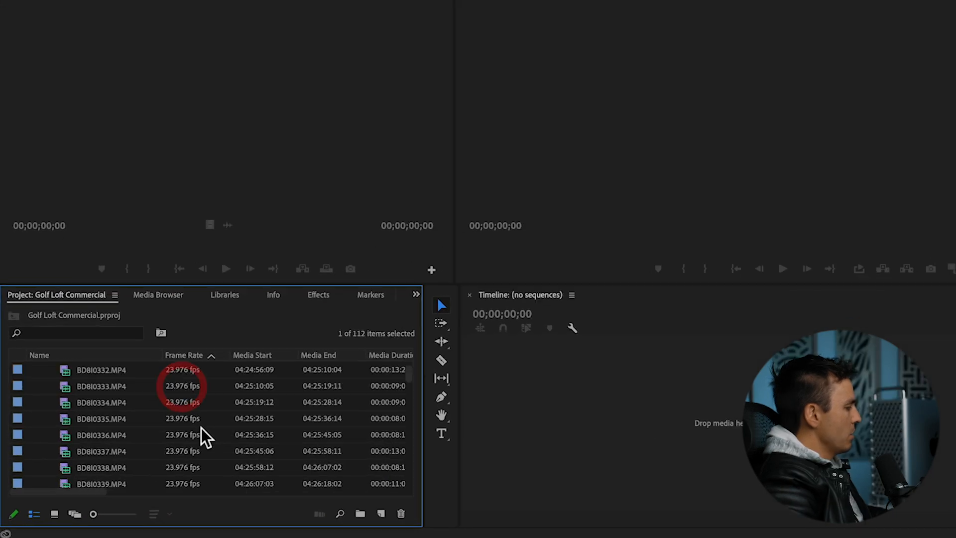
pyautogui.scroll(-20, 205, 438)
pyautogui.scroll(15, 205, 438)
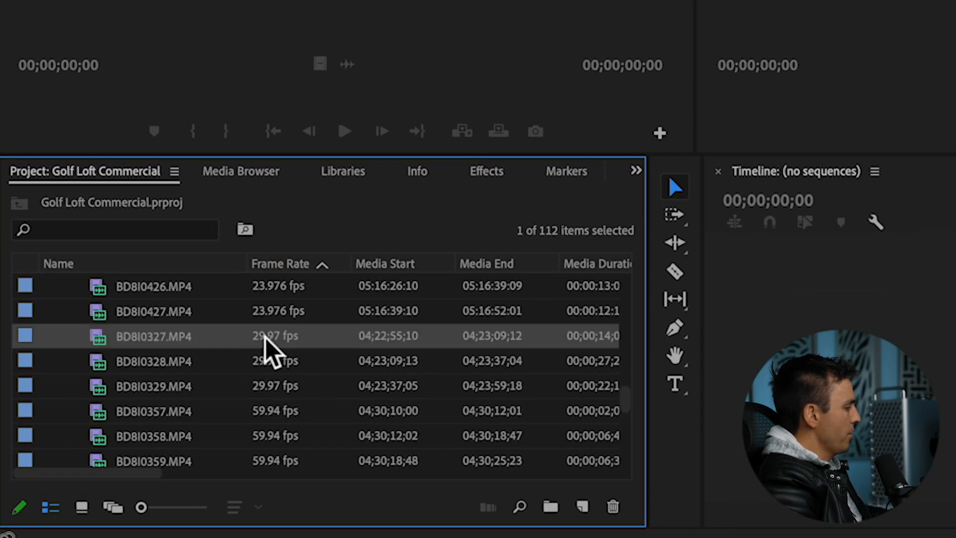
pyautogui.click(271, 359)
pyautogui.click(267, 412)
pyautogui.scroll(-10, 267, 423)
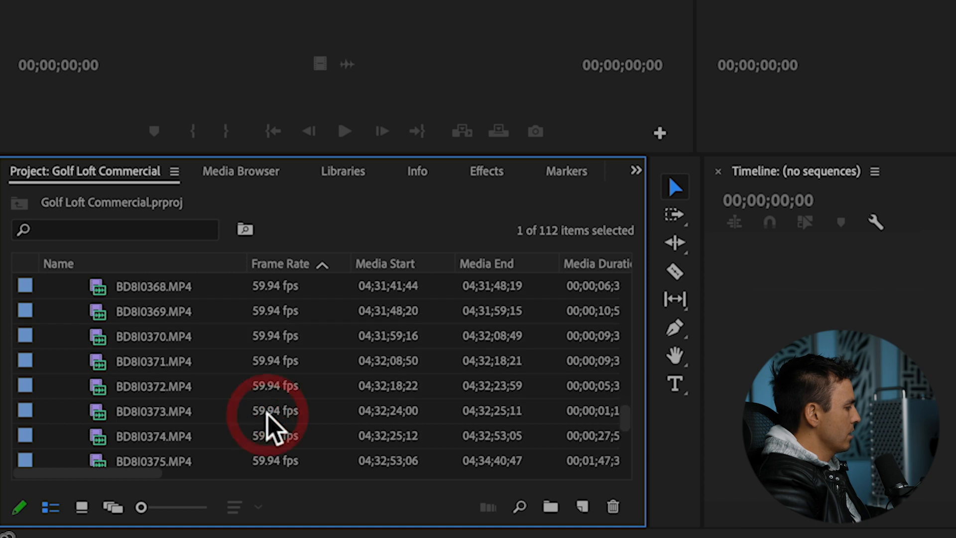
pyautogui.click(267, 436)
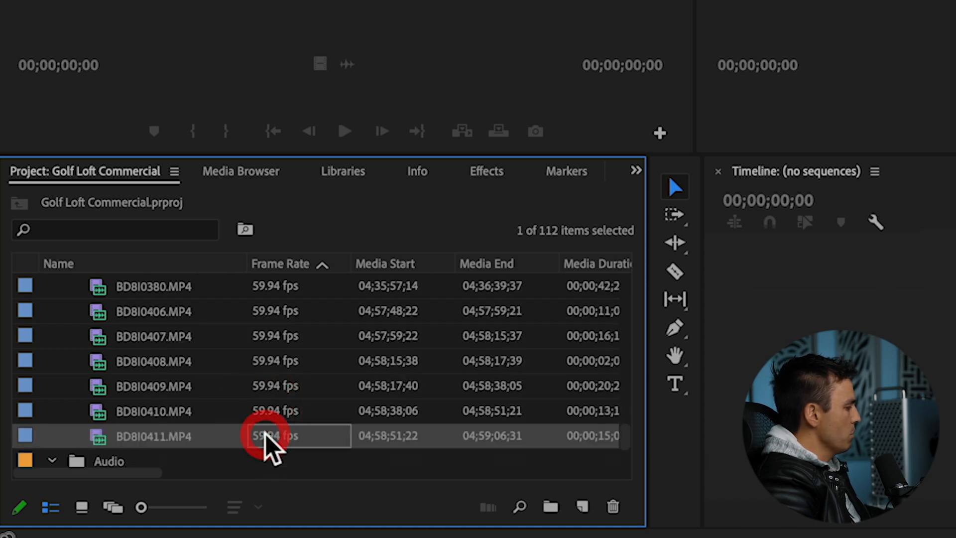
pyautogui.scroll(1, 267, 440)
pyautogui.scroll(-1, 267, 441)
# Step: Select the clips from BD8I0327.MP4 through BD8I0411.MP4 and interpret their footage at an assumed frame rate of 23.976 fps
pyautogui.click(172, 408)
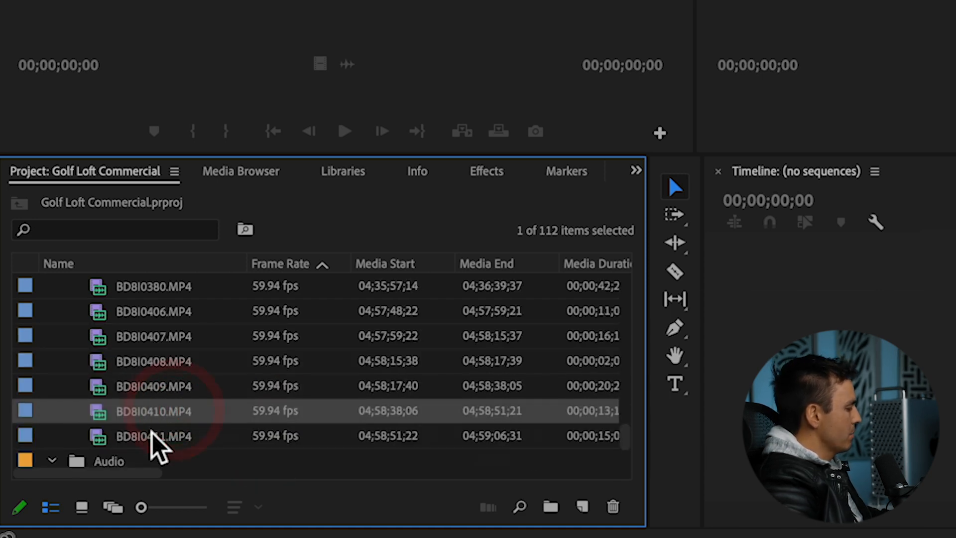
pyautogui.click(152, 434)
pyautogui.scroll(2, 166, 404)
pyautogui.scroll(5, 177, 414)
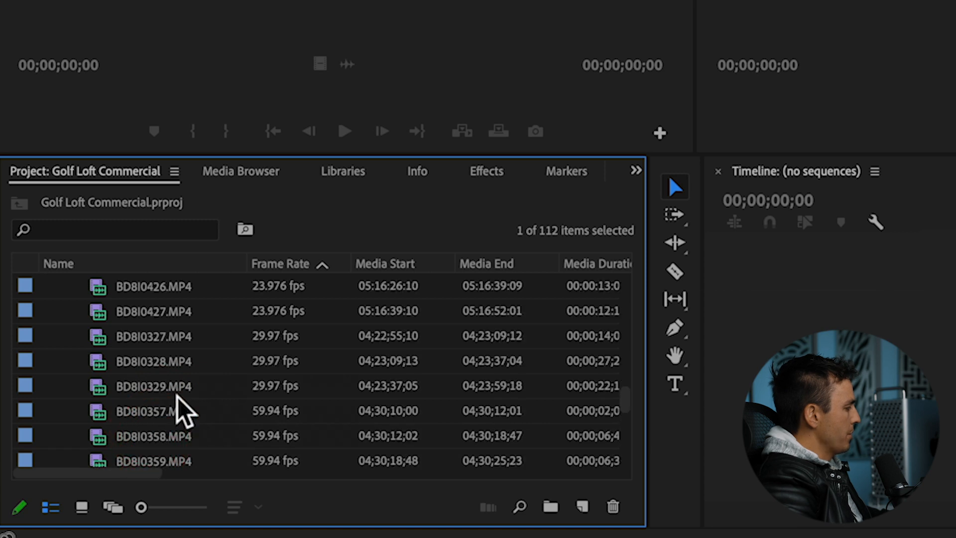
pyautogui.keyDown('shift'); pyautogui.click(164, 339); pyautogui.keyUp('shift')
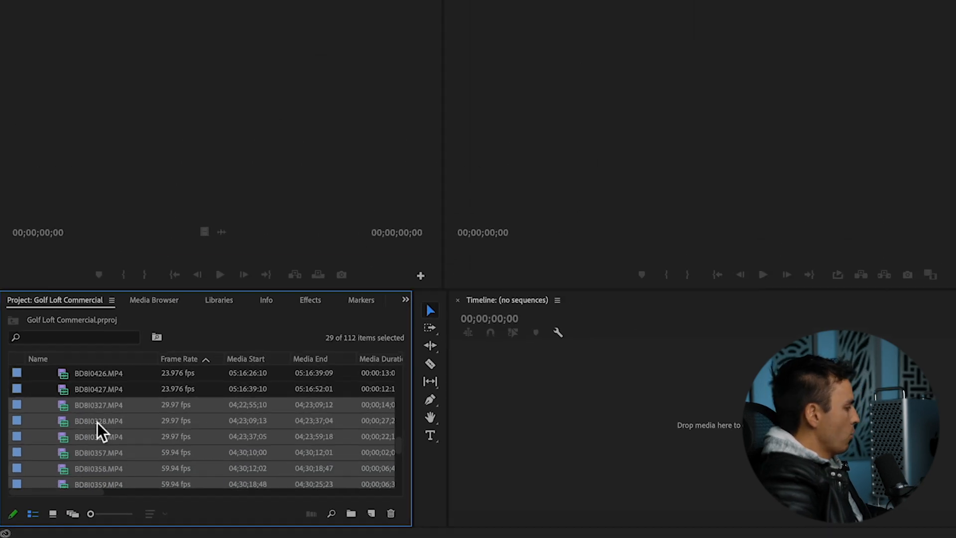
pyautogui.rightClick(162, 359)
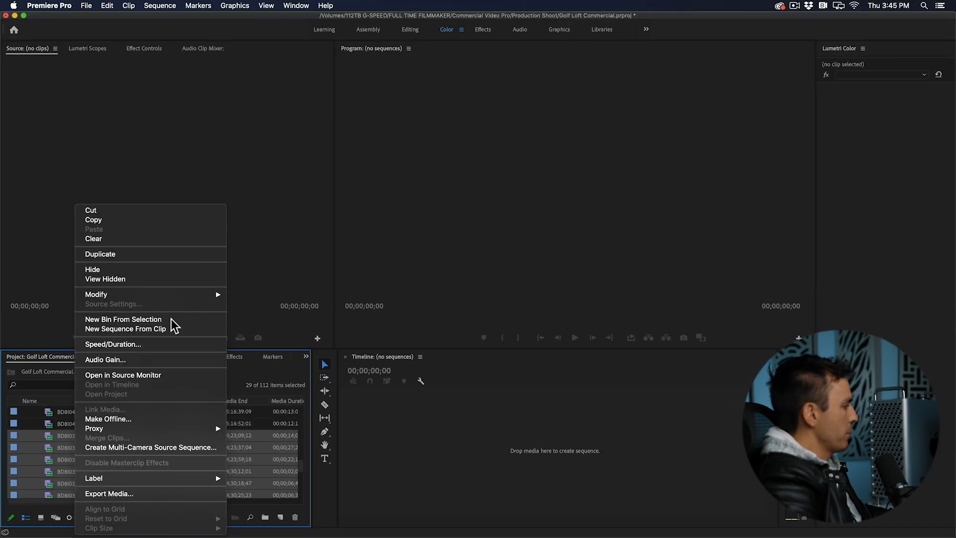
pyautogui.moveTo(166, 294)
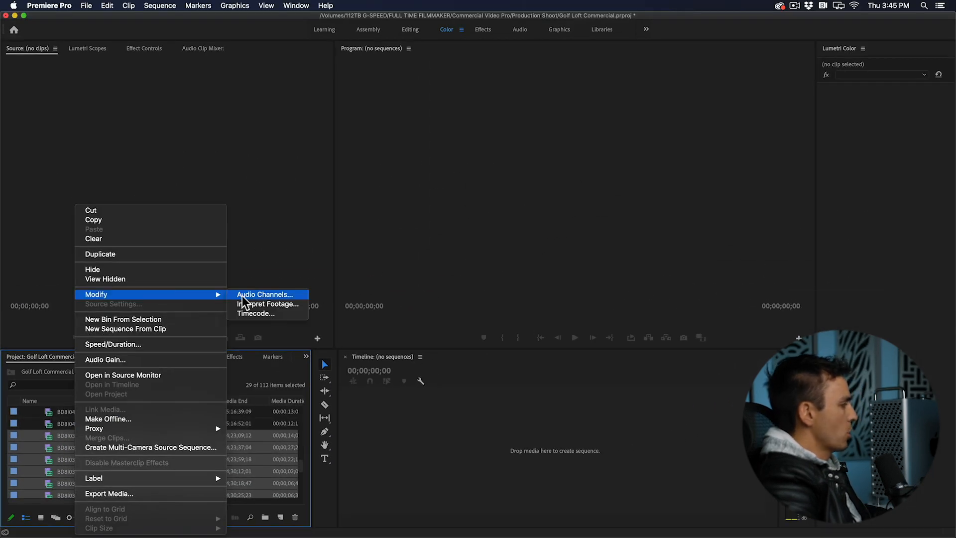
pyautogui.click(271, 303)
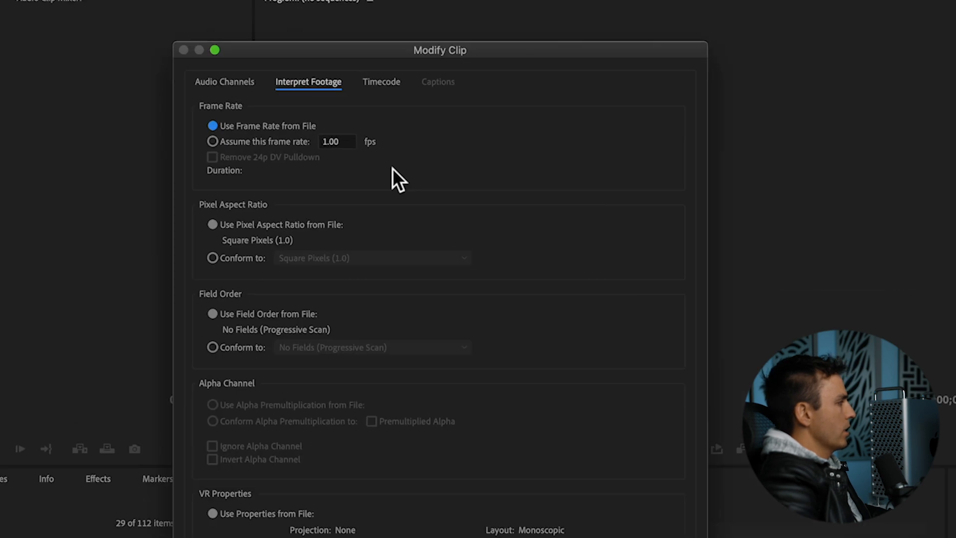
pyautogui.click(212, 142)
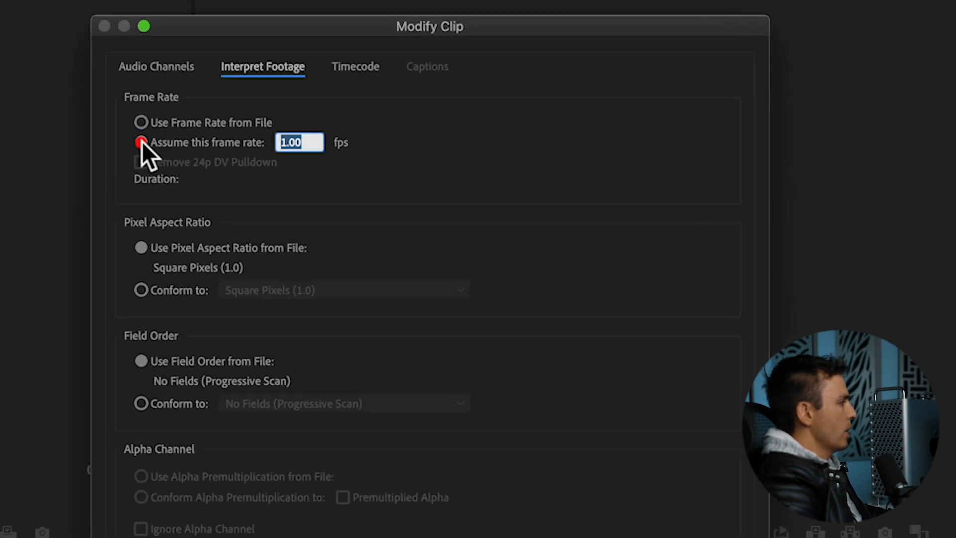
pyautogui.write('23.976')
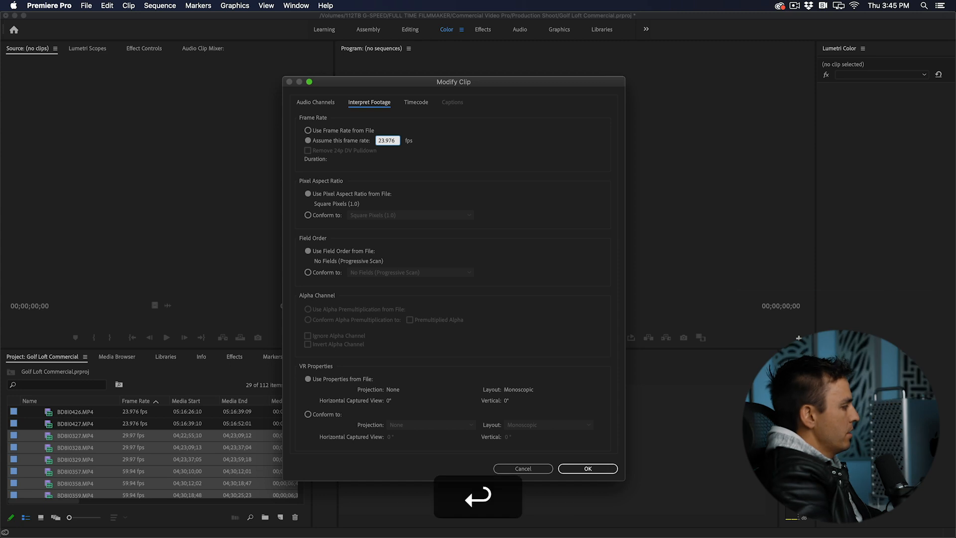
pyautogui.press('Return')
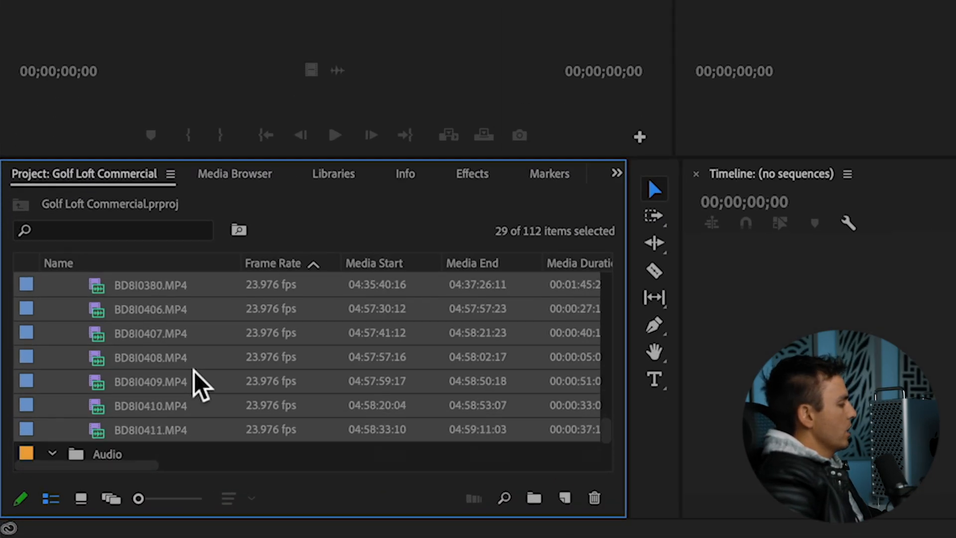
# Step: Check the frame rates and durations of the reinterpreted clips in the 1dx III bin
pyautogui.scroll(-3, 194, 371)
pyautogui.scroll(10, 194, 371)
pyautogui.scroll(-2, 193, 371)
pyautogui.click(169, 332)
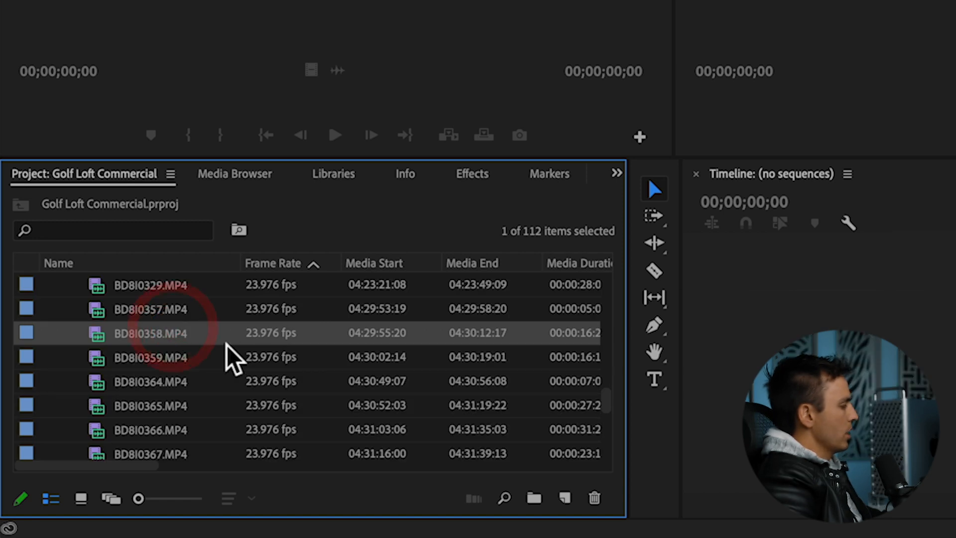
pyautogui.scroll(3, 199, 314)
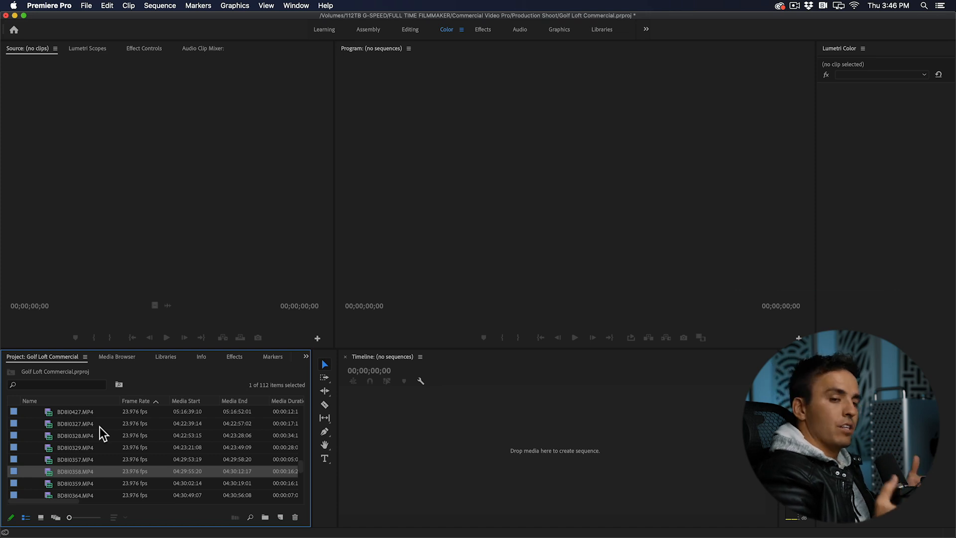
pyautogui.scroll(-2, 67, 450)
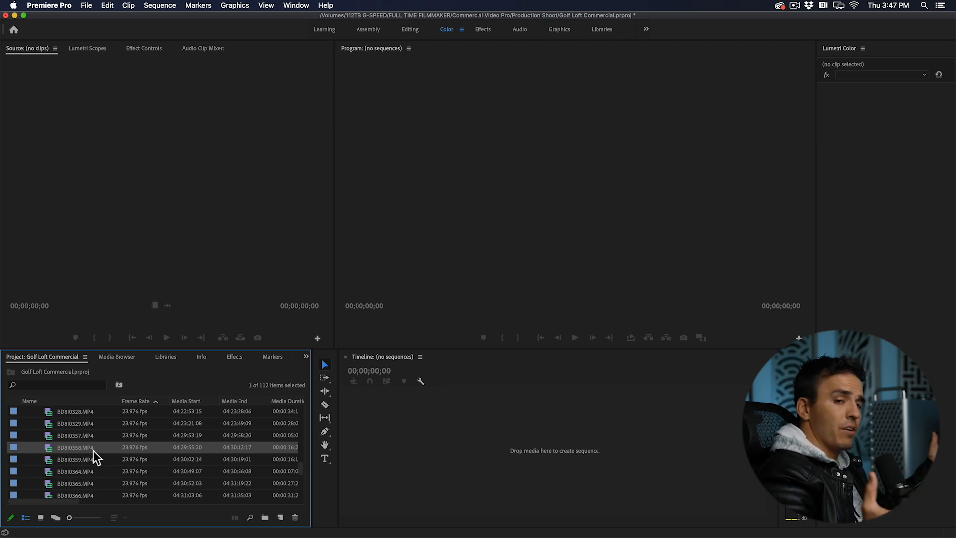
# Step: Switch to Finder and bring FTF INTRO.mp4 from Dropbox's Common Assets folder into the Premiere Pro project
pyautogui.click(179, 521)
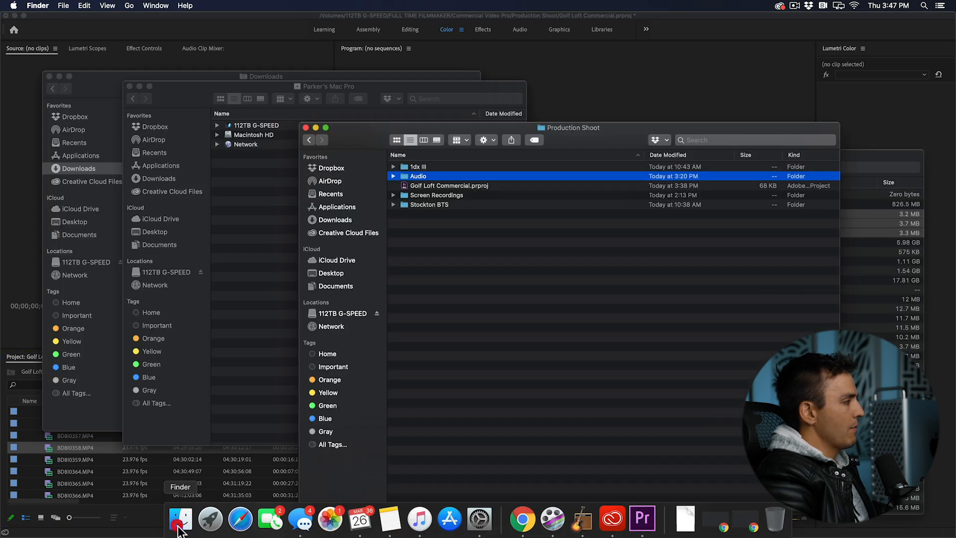
pyautogui.click(154, 128)
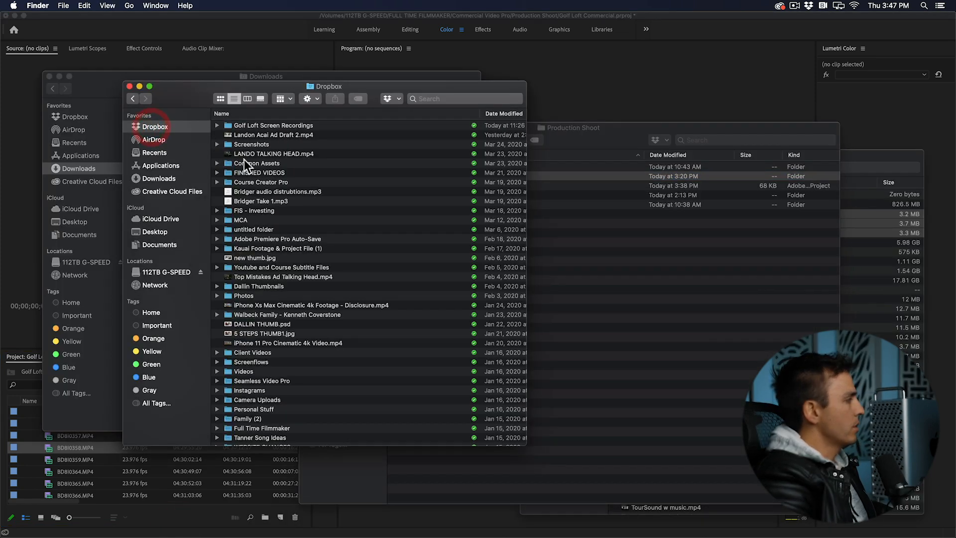
pyautogui.doubleClick(243, 163)
pyautogui.click(259, 220)
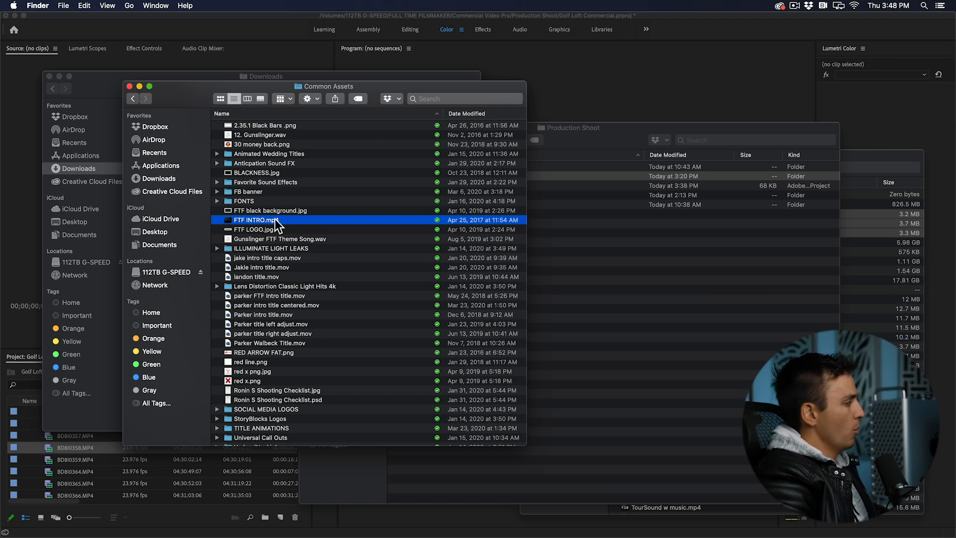
pyautogui.moveTo(271, 220); pyautogui.dragTo(152, 486)
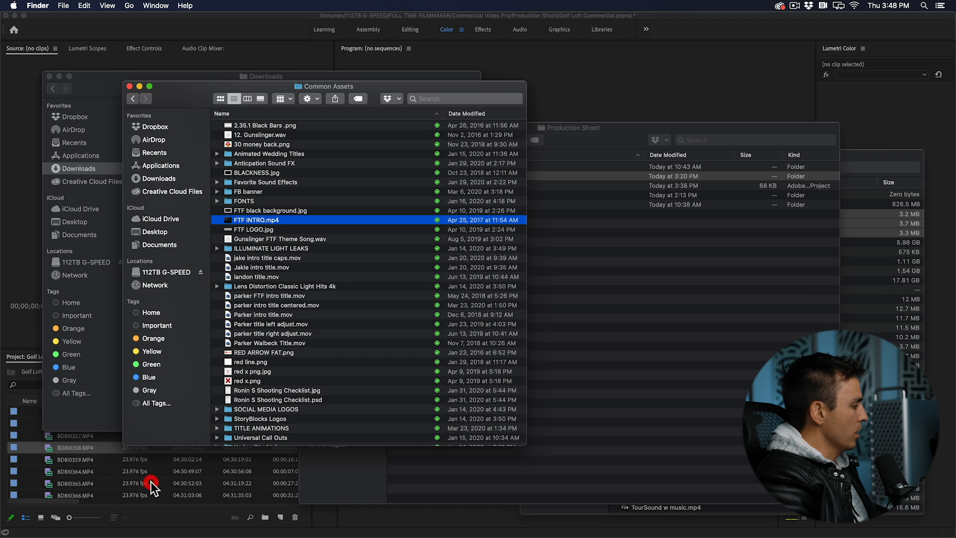
pyautogui.click(120, 461)
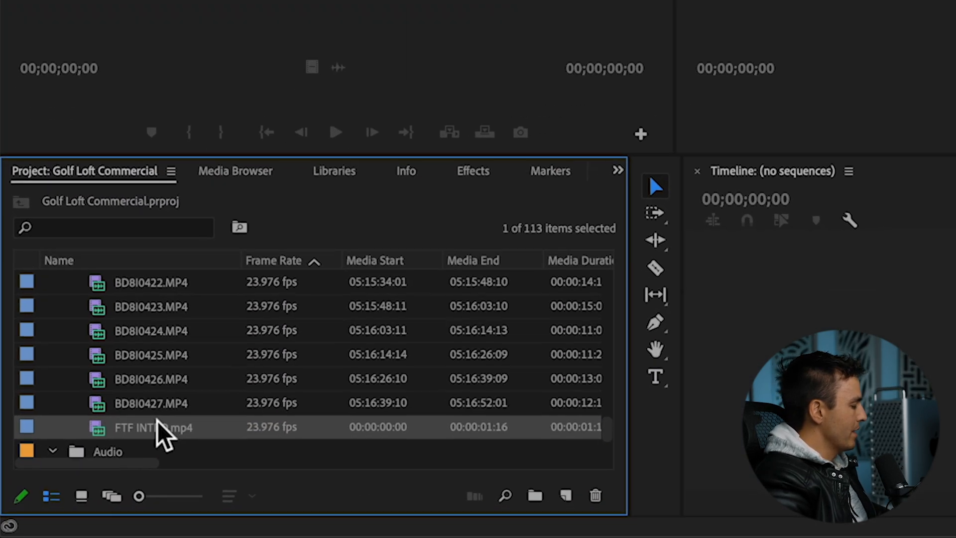
# Step: Create a sequence from FTF INTRO.mp4 and scrub through it to 00:00:01:15
pyautogui.moveTo(146, 436); pyautogui.dragTo(575, 496)
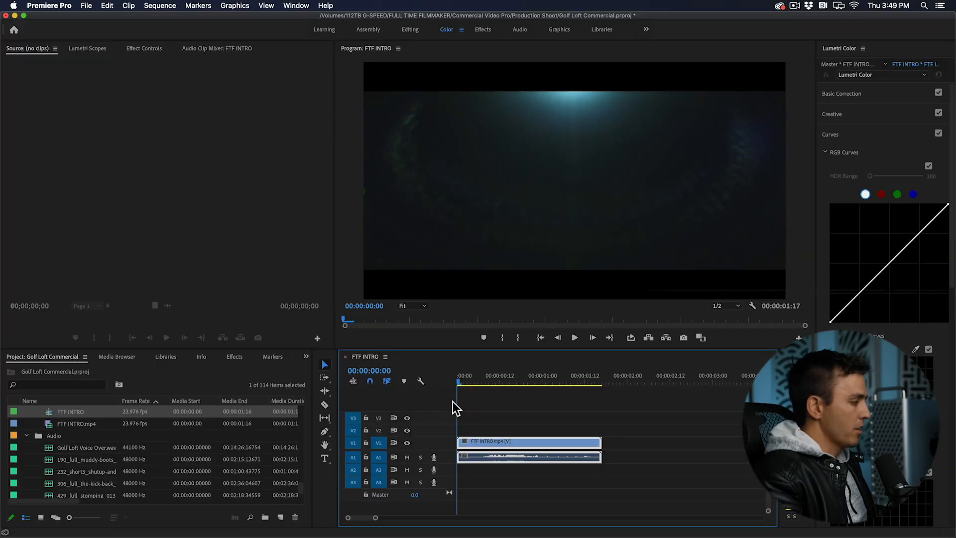
pyautogui.moveTo(466, 384); pyautogui.dragTo(595, 410)
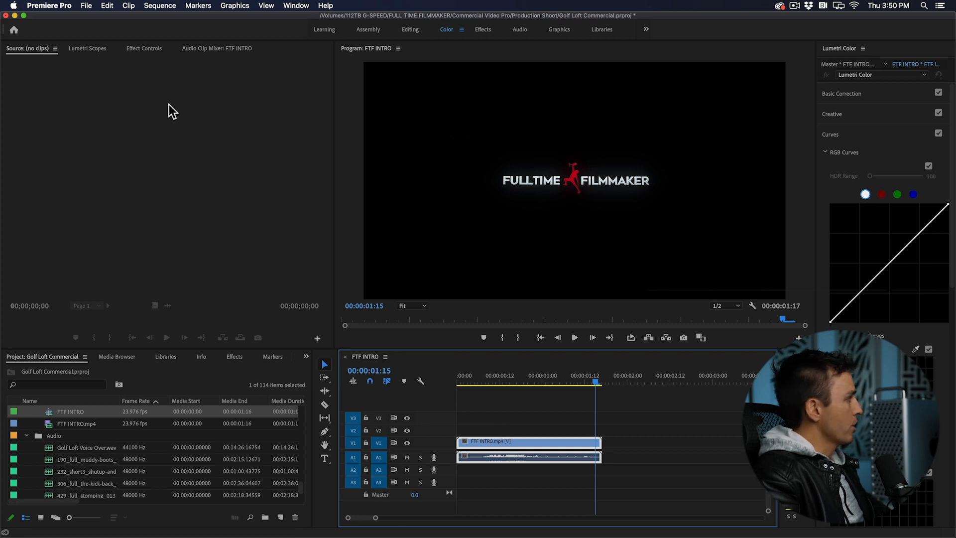
# Step: Start a new sequence based on the ARRI 1080p 23.976 preset
pyautogui.click(87, 6)
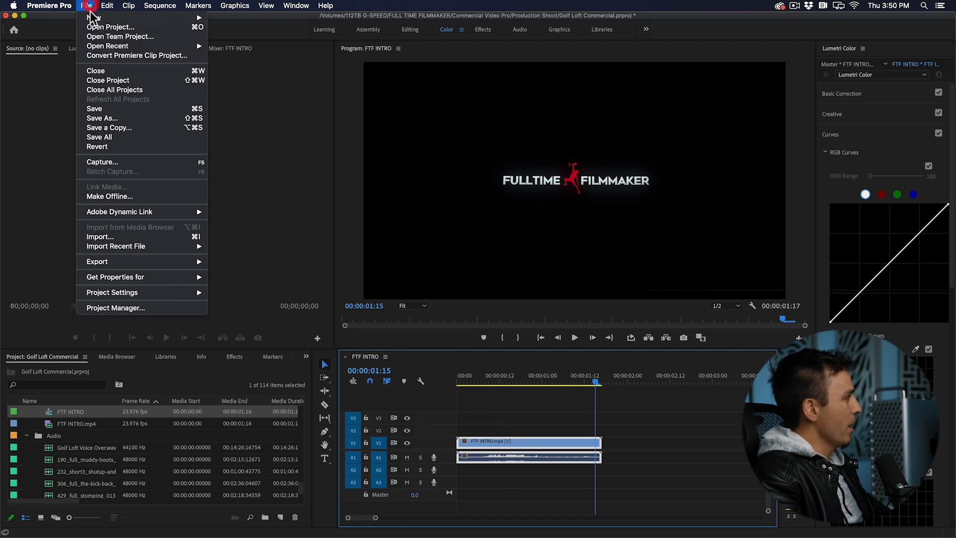
pyautogui.moveTo(100, 17)
pyautogui.click(255, 44)
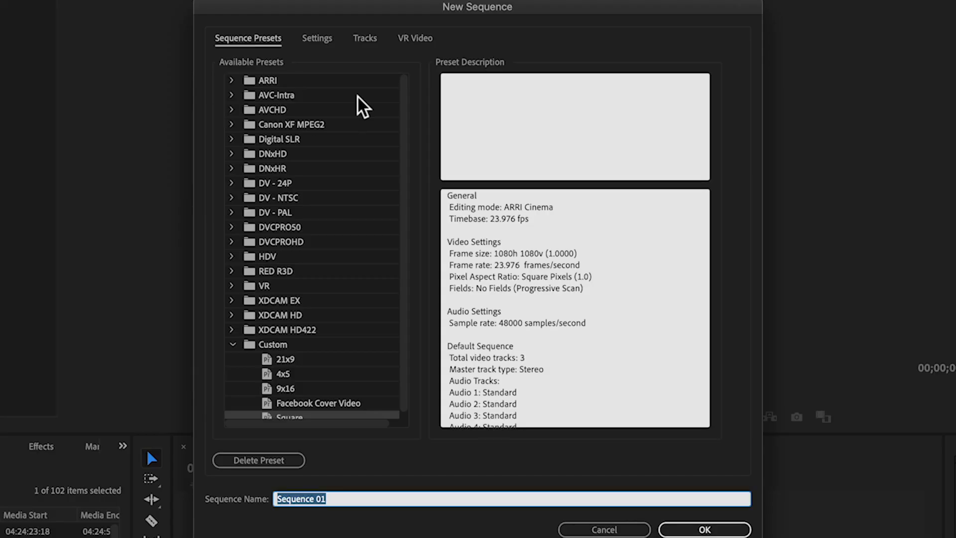
pyautogui.click(231, 81)
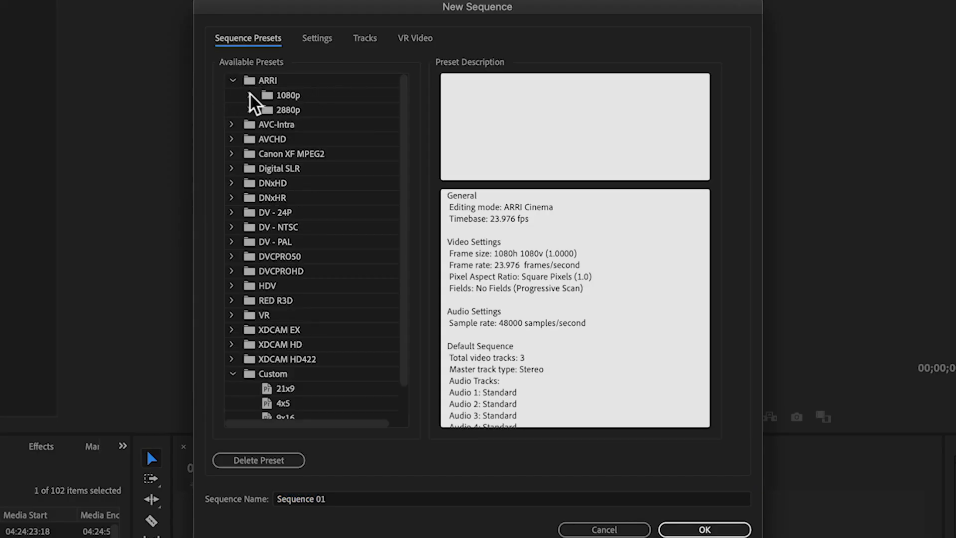
pyautogui.click(249, 95)
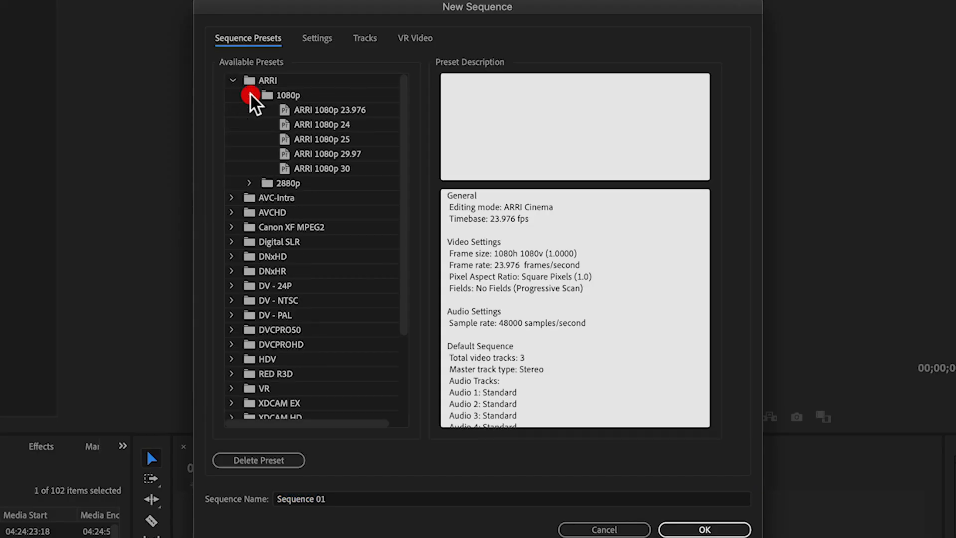
pyautogui.click(327, 110)
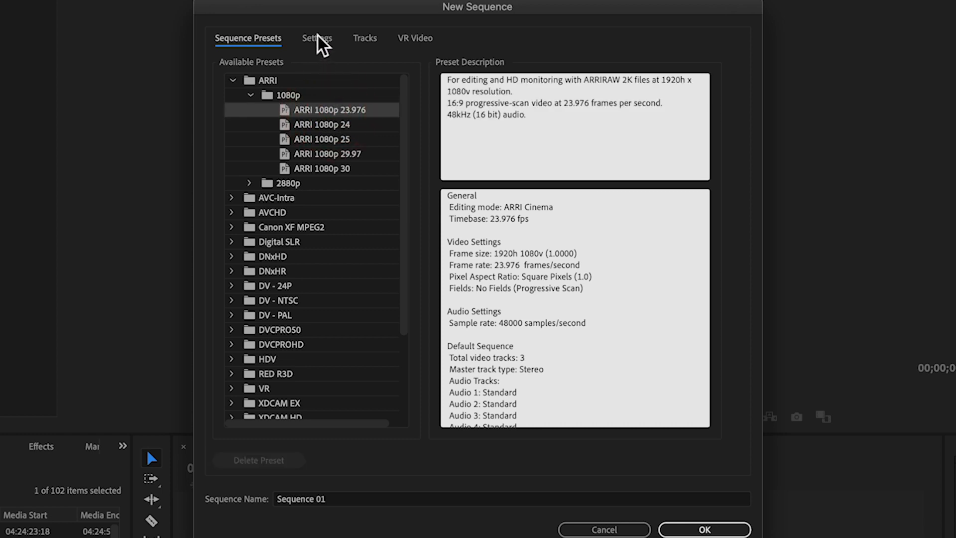
# Step: Set the new sequence's frame size to 3840 horizontal by 2160 vertical, for a 16:9 picture
pyautogui.click(317, 38)
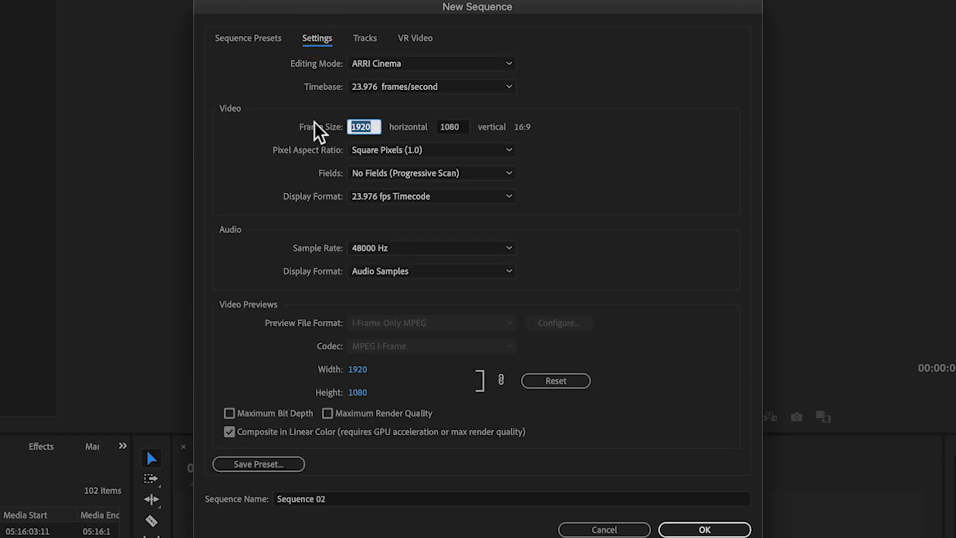
pyautogui.write('3840')
pyautogui.press('Tab')
pyautogui.write('2160')
pyautogui.press('Tab')
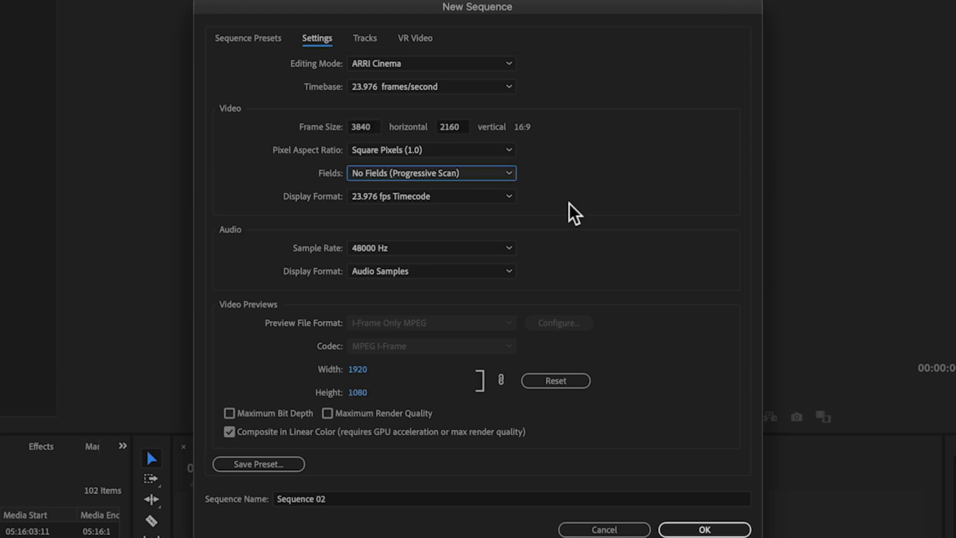
pyautogui.click(518, 128)
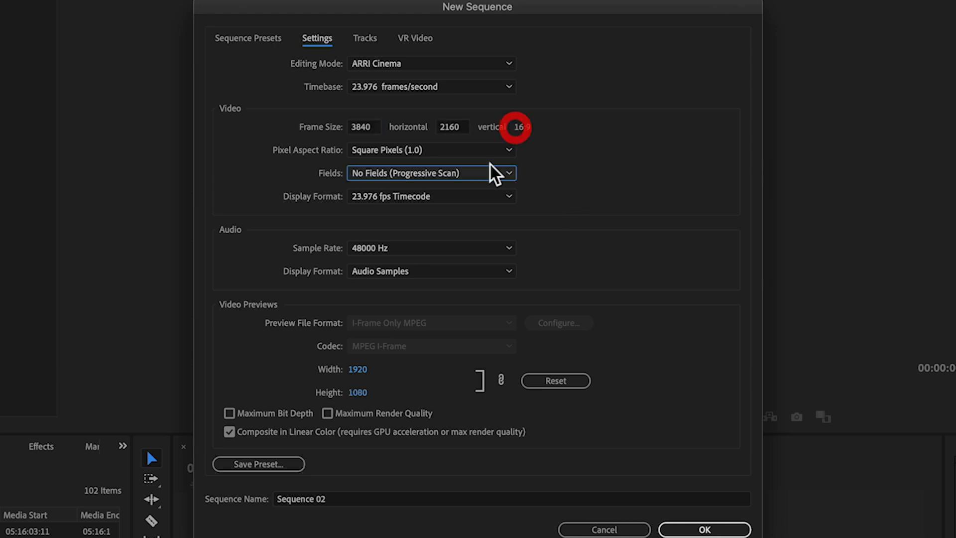
# Step: Name the new sequence Golf Loft Commercial and accept its settings
pyautogui.moveTo(355, 497); pyautogui.dragTo(261, 496)
pyautogui.write('Golf Loft Commercial')
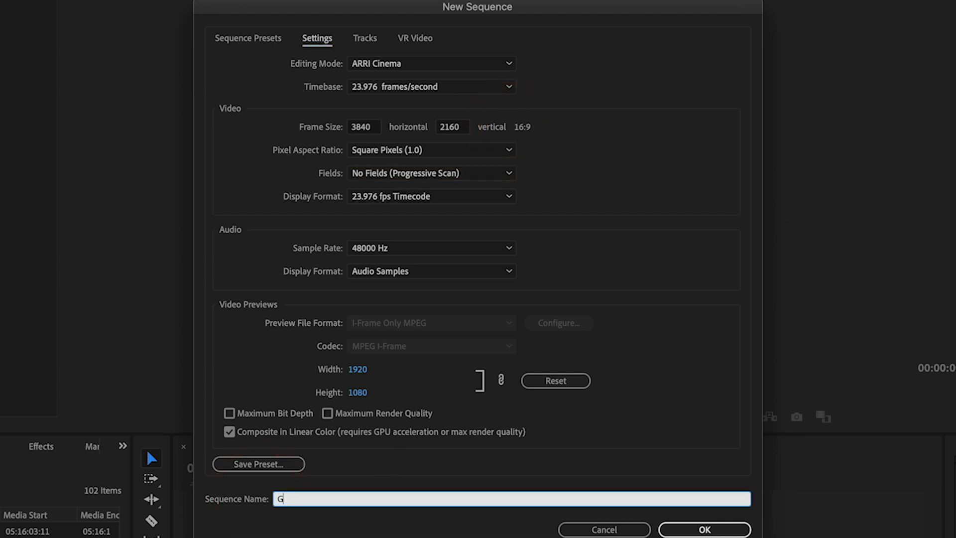
pyautogui.click(704, 529)
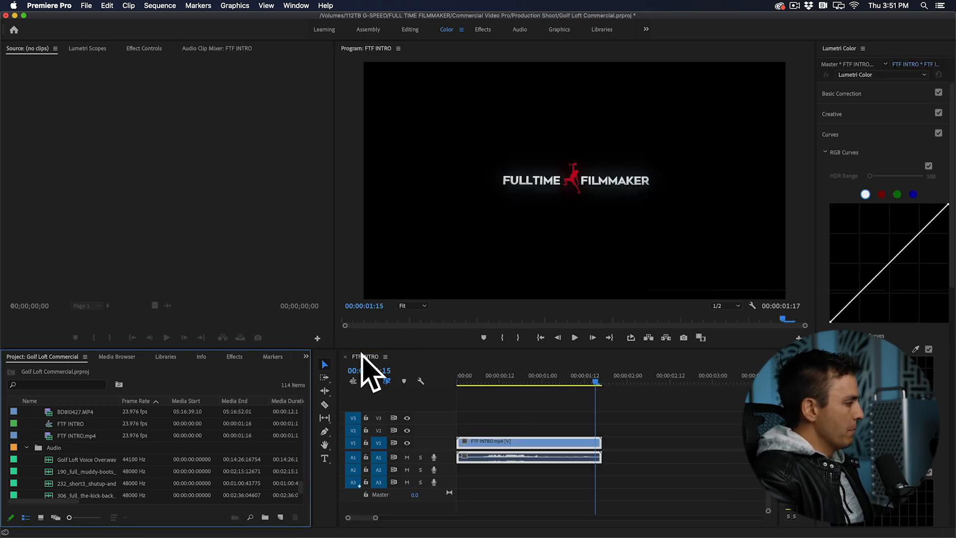
# Step: Rename the FTF INTRO sequence to Golf Loft Commercial and delete the FTF INTRO.mp4 clip from its timeline
pyautogui.click(73, 424)
pyautogui.click(73, 423)
pyautogui.write('Golf Lof')
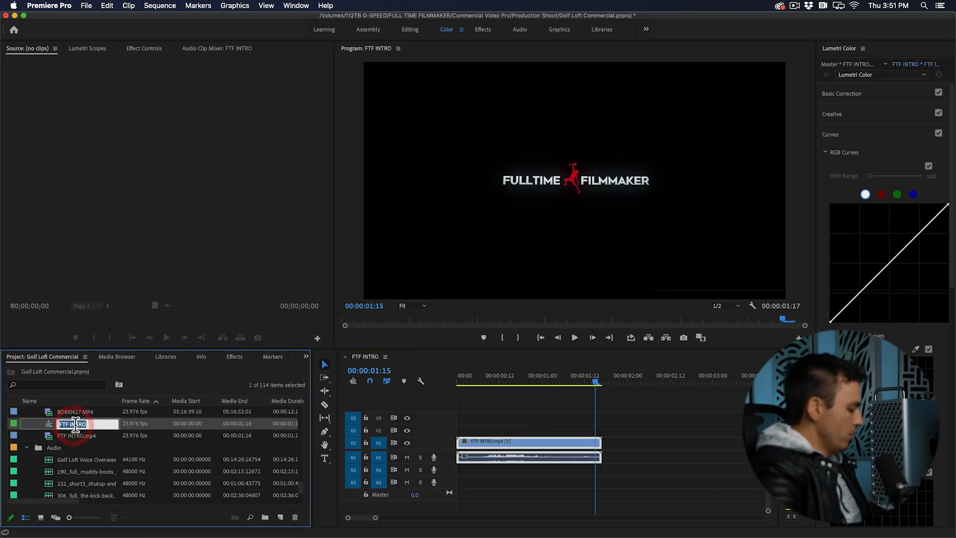
pyautogui.write('t Commercial')
pyautogui.press('Return')
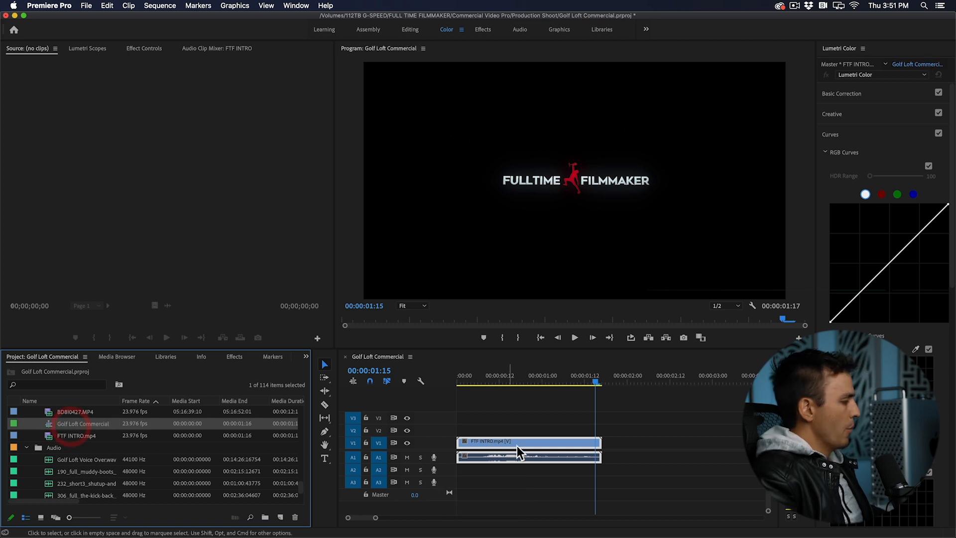
pyautogui.click(529, 443)
pyautogui.click(474, 381)
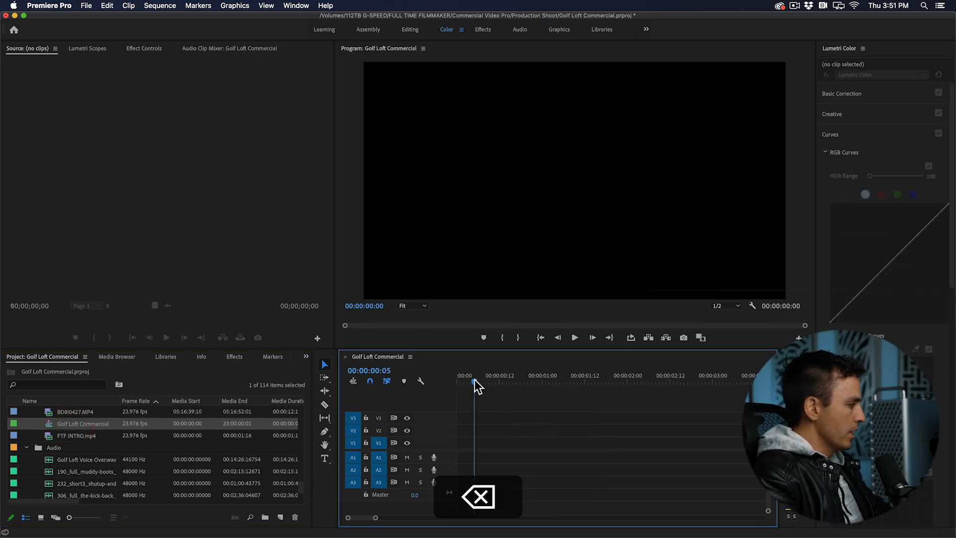
# Step: Place all clips from the 1dx III bin at the start of the Golf Loft Commercial timeline, keeping the existing sequence settings
pyautogui.scroll(1, 55, 417)
pyautogui.scroll(5, 73, 423)
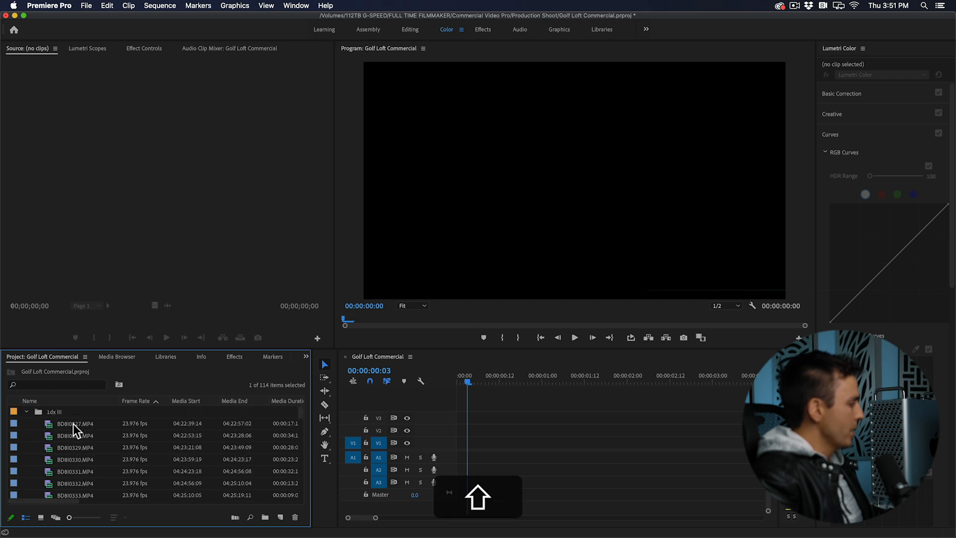
pyautogui.keyDown('shift'); pyautogui.click(68, 423); pyautogui.keyUp('shift')
pyautogui.moveTo(67, 423); pyautogui.dragTo(455, 436)
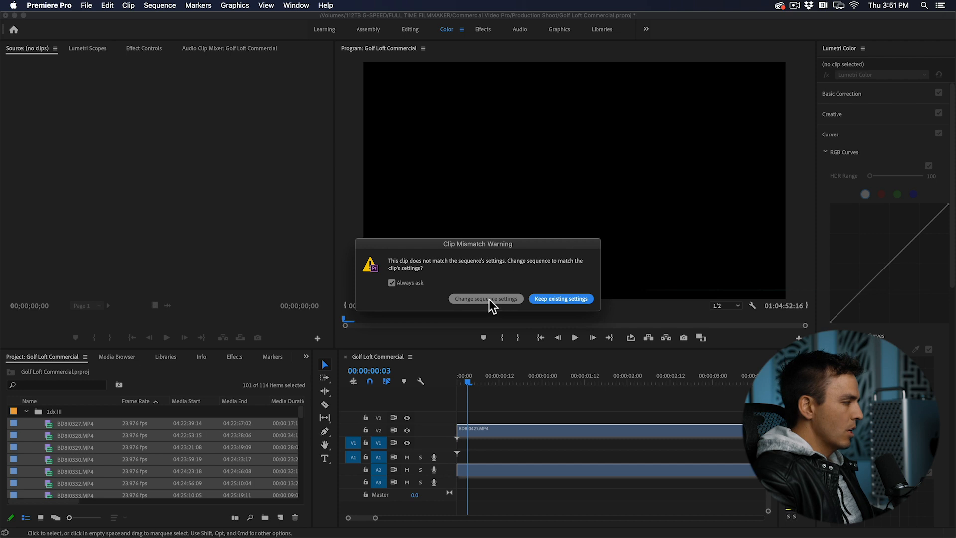
pyautogui.click(571, 301)
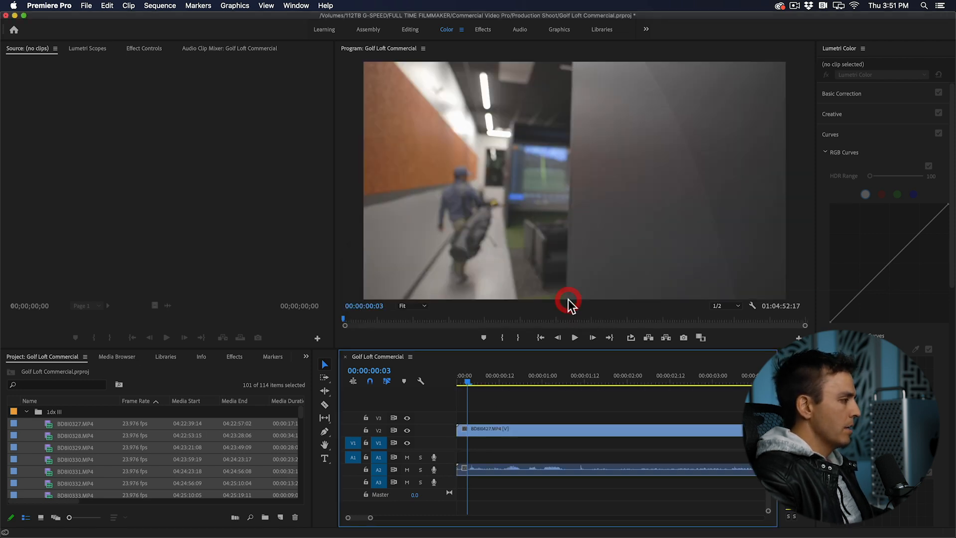
pyautogui.click(480, 382)
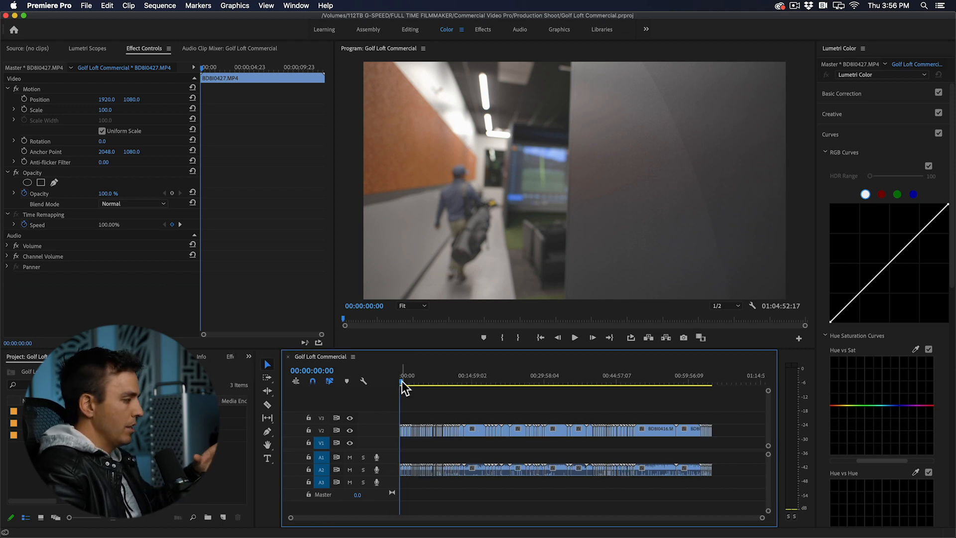
# Step: Try Scale to Frame Size on the BD8I0416.MP4 clip at 00:51:19:10
pyautogui.moveTo(402, 381); pyautogui.dragTo(648, 404)
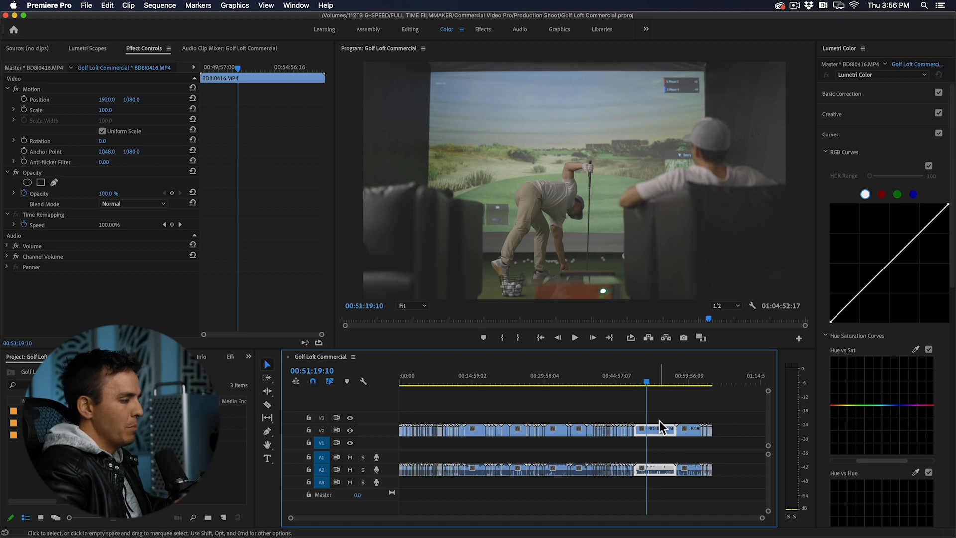
pyautogui.rightClick(657, 430)
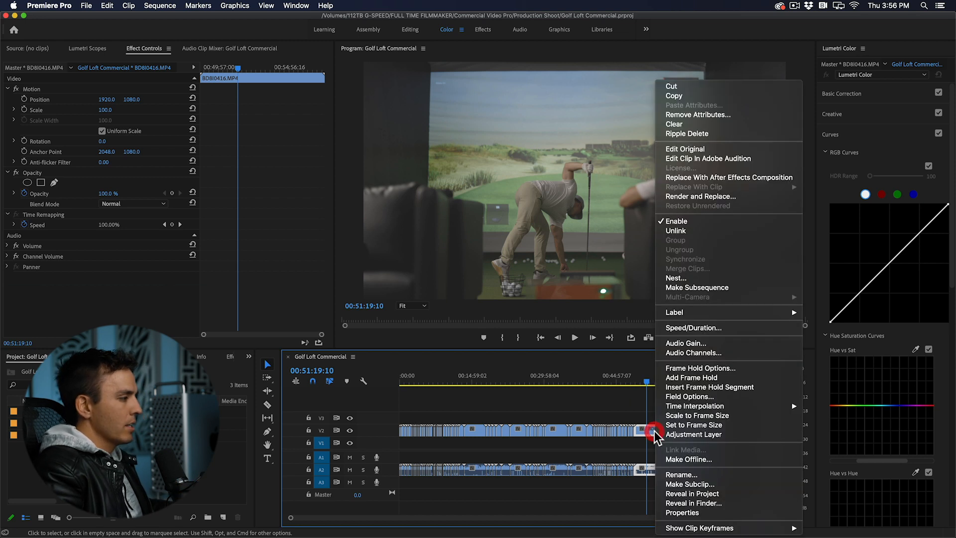
pyautogui.click(692, 415)
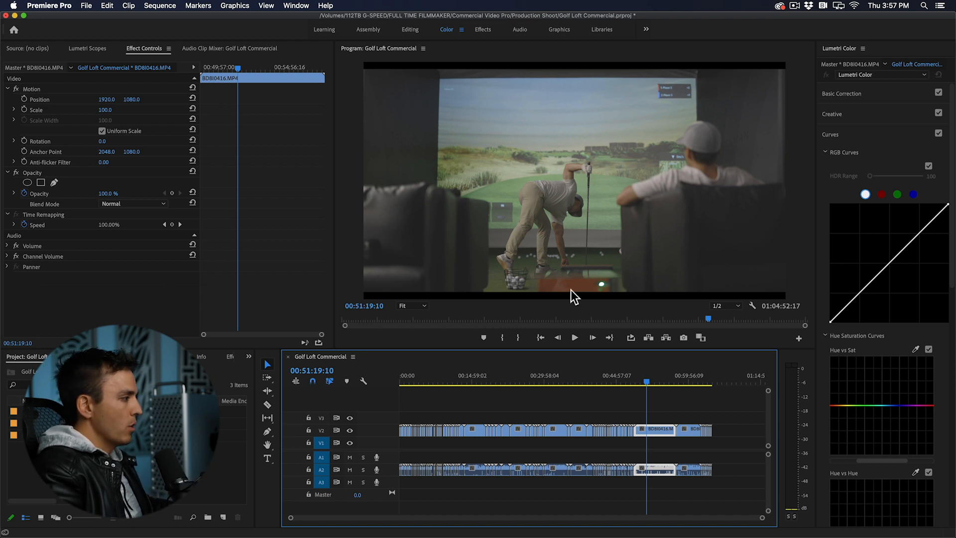
# Step: Set the BD8I0416.MP4 clip's Scale to 107 and undo the scaling changes
pyautogui.moveTo(102, 110); pyautogui.dragTo(109, 110)
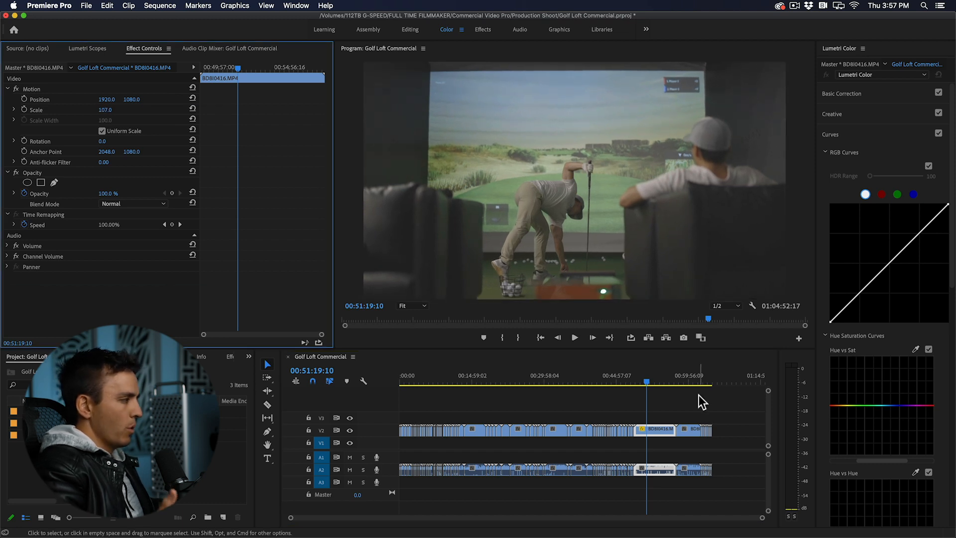
pyautogui.press('super+z')
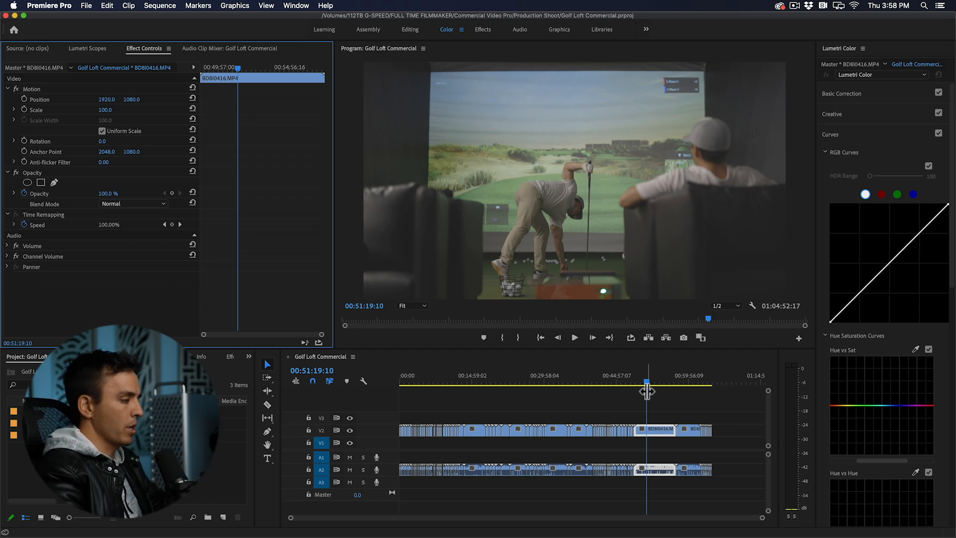
pyautogui.click(647, 391)
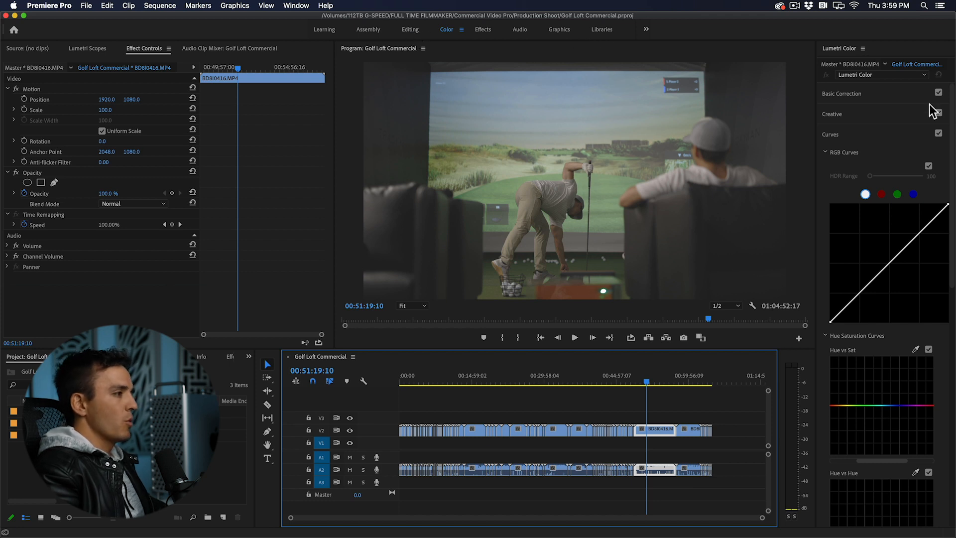
# Step: Switch to the Editing workspace and resize its panels to enlarge the Program monitor
pyautogui.click(410, 30)
pyautogui.moveTo(484, 247); pyautogui.dragTo(331, 246)
pyautogui.moveTo(367, 324); pyautogui.dragTo(373, 399)
# Step: Select all clips in the timeline and move them down to tracks V1 and A1
pyautogui.click(542, 485)
pyautogui.press('super+a')
pyautogui.moveTo(510, 456); pyautogui.dragTo(513, 482)
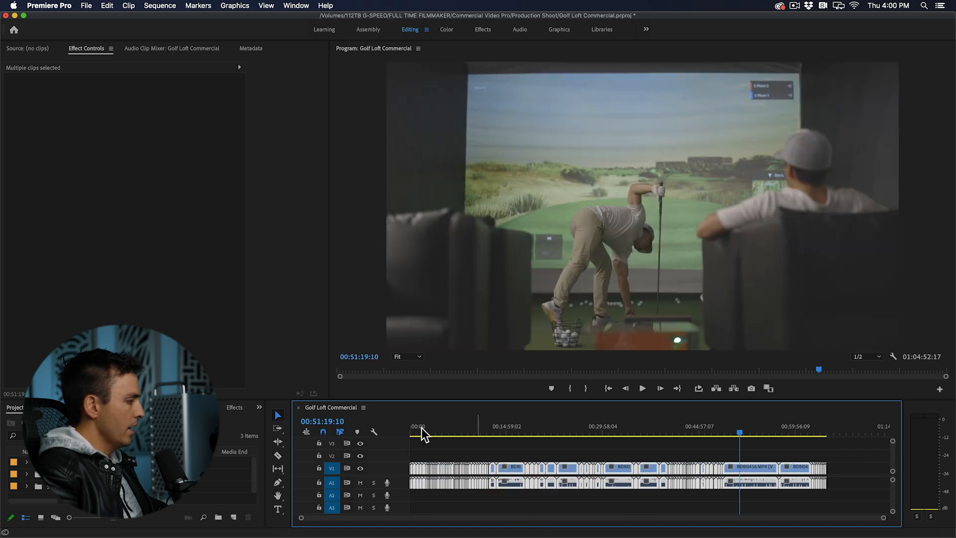
# Step: Return the playhead to 00:00:00:00, deselect the clips and zoom the timeline in on the opening clips
pyautogui.moveTo(419, 427); pyautogui.dragTo(410, 429)
pyautogui.click(452, 456)
pyautogui.press('=')
pyautogui.press('=')
pyautogui.press('=')
pyautogui.press('=')
pyautogui.press('=')
pyautogui.press('=')
pyautogui.click(582, 455)
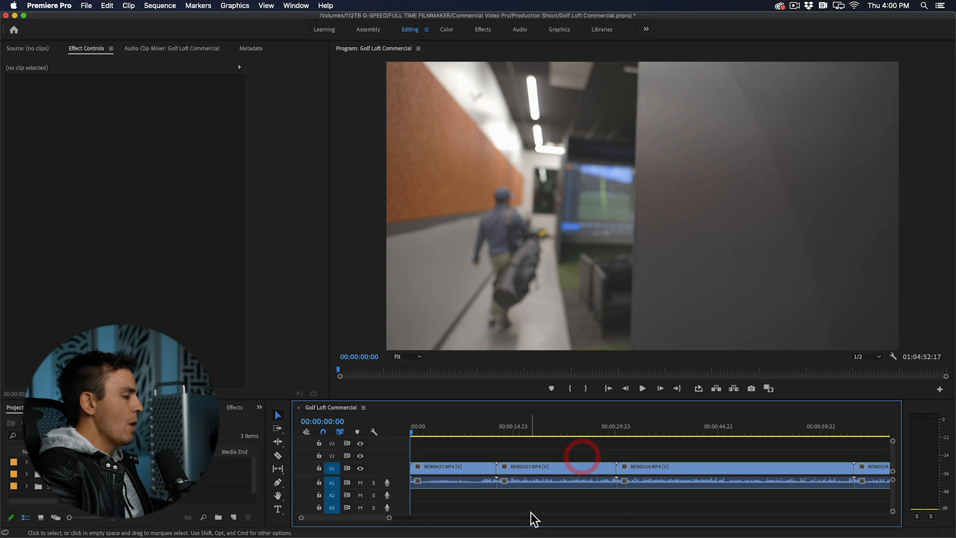